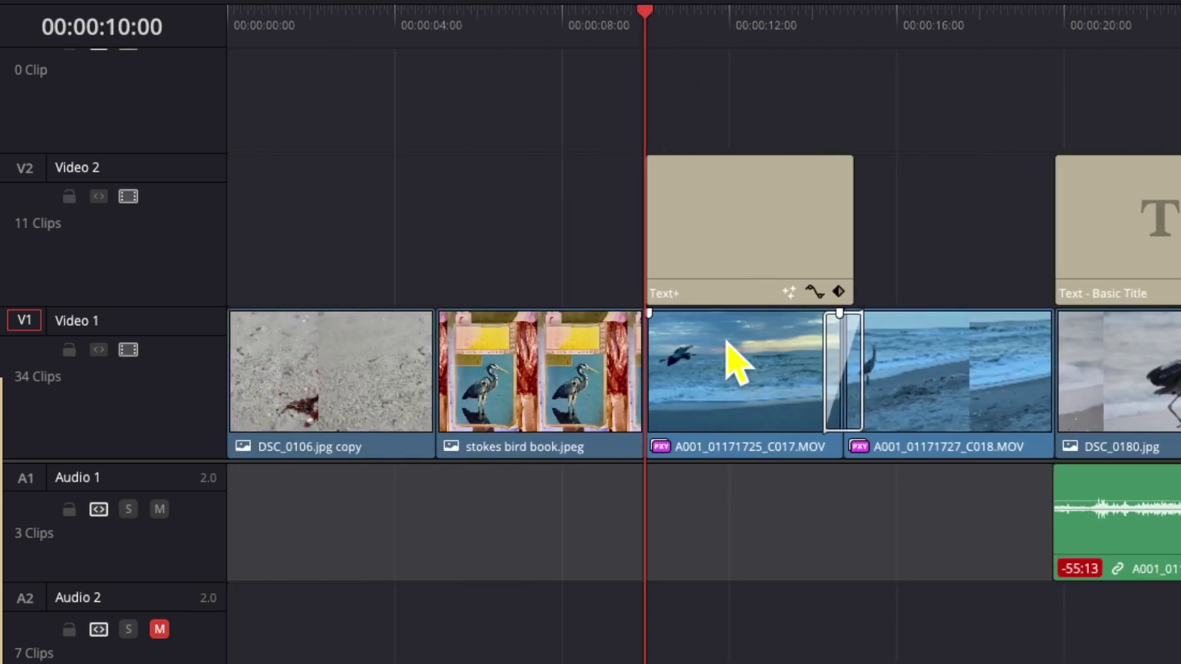
# Step: Split the A001_01171727_C018.MOV clip at 17:09
pyautogui.hscroll(5, 735, 363)
pyautogui.hscroll(-8, 735, 363)
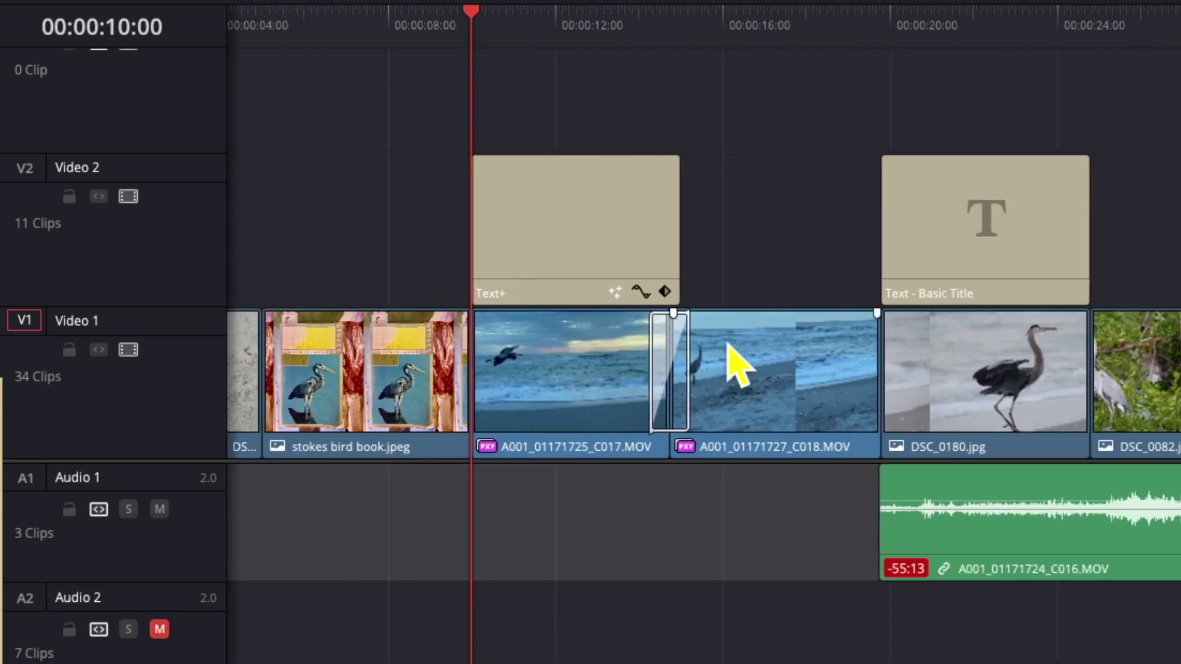
pyautogui.hscroll(4, 735, 363)
pyautogui.click(532, 376)
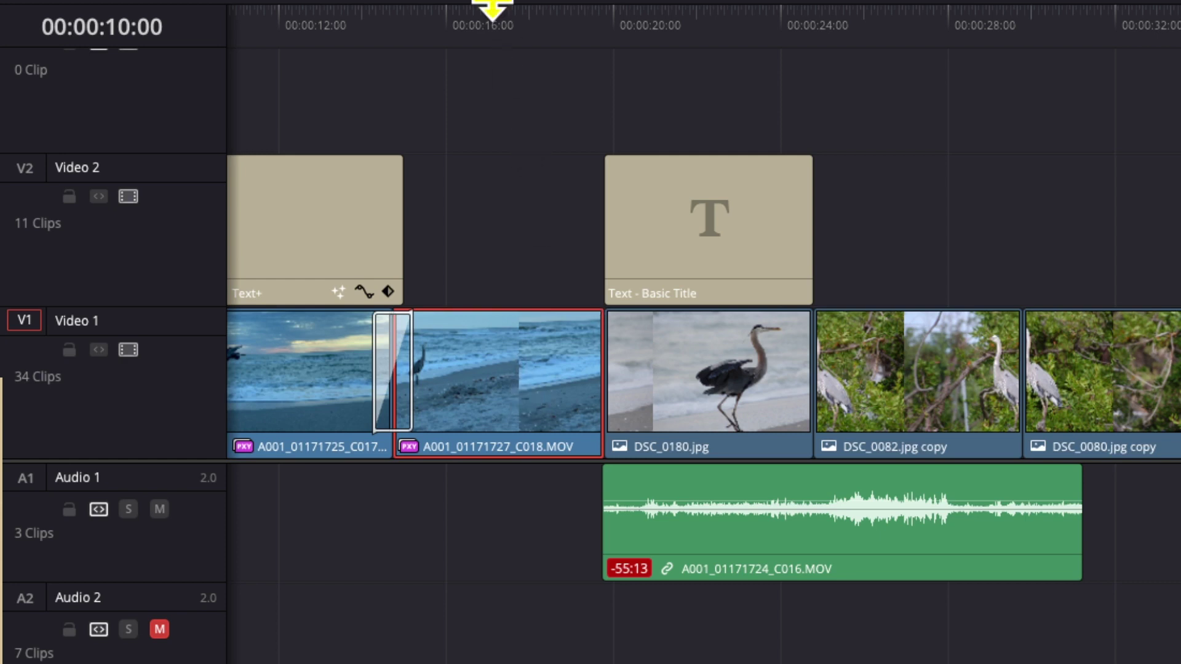
pyautogui.click(503, 13)
pyautogui.hotkey('ctrl', 'b')
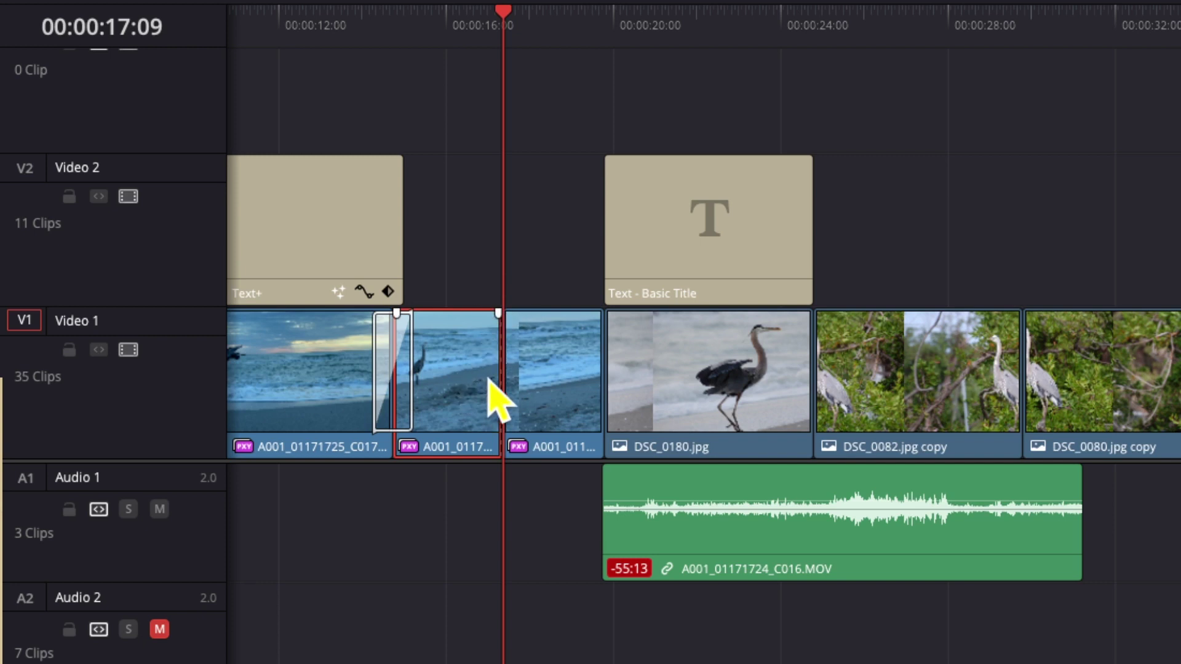
# Step: Trim the first part's start to 15:19 and dismiss the Blackmagic Cloud settings
pyautogui.click(438, 13)
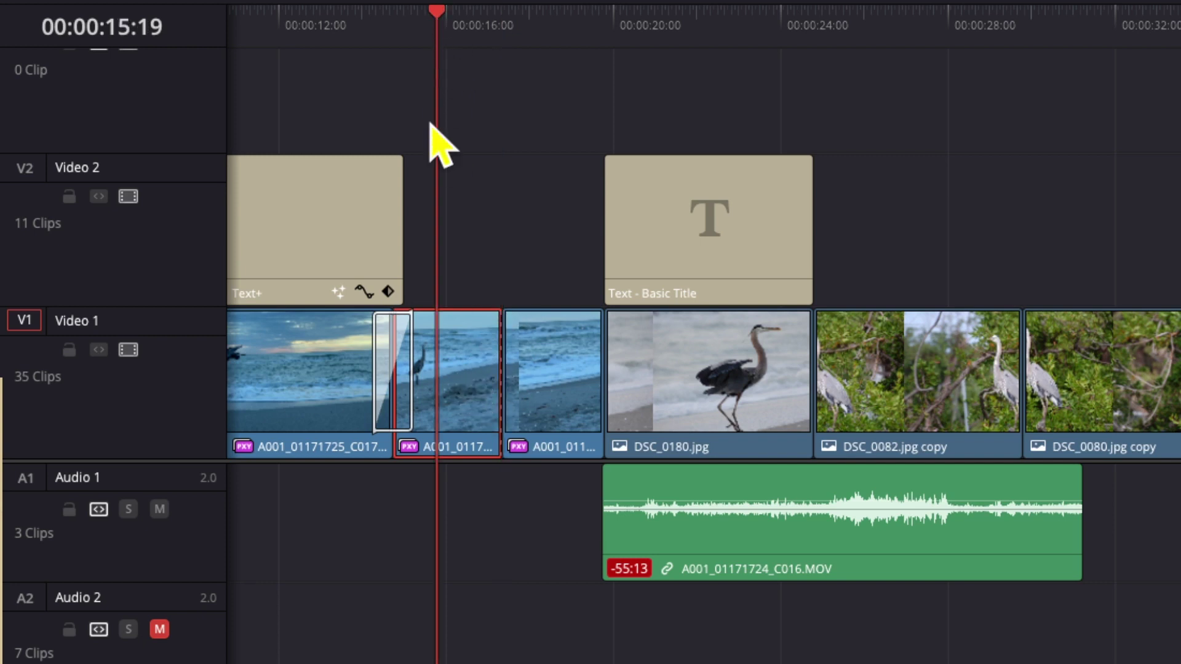
pyautogui.moveTo(469, 351)
pyautogui.hotkey('ctrl', 'z')
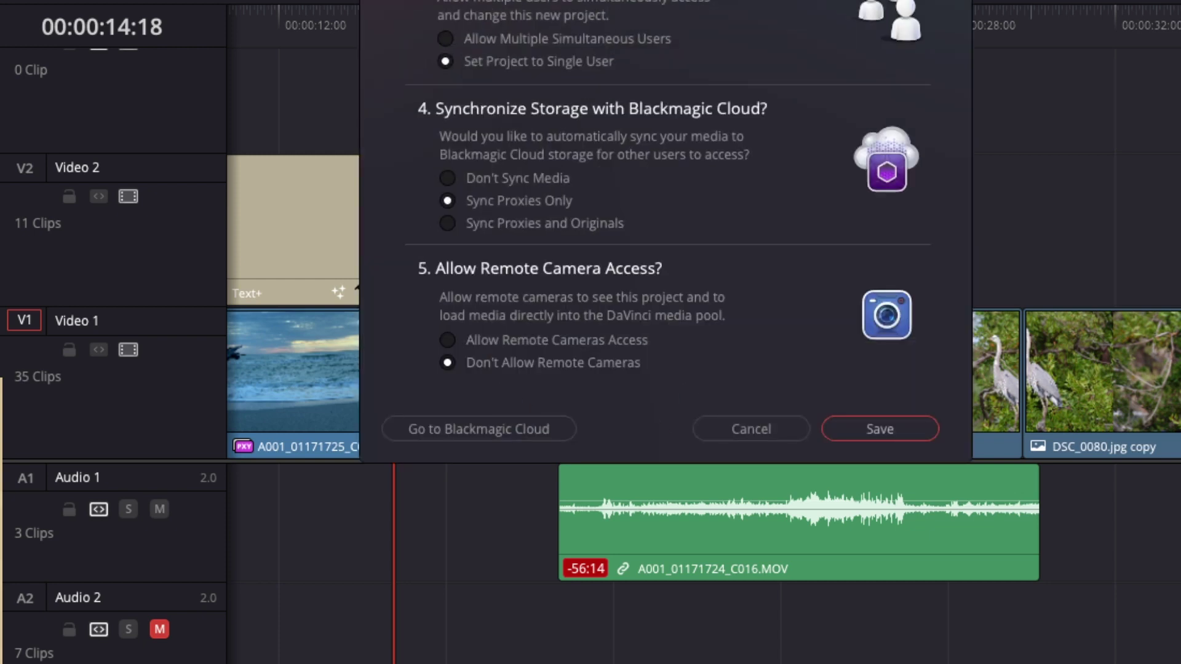
pyautogui.click(786, 434)
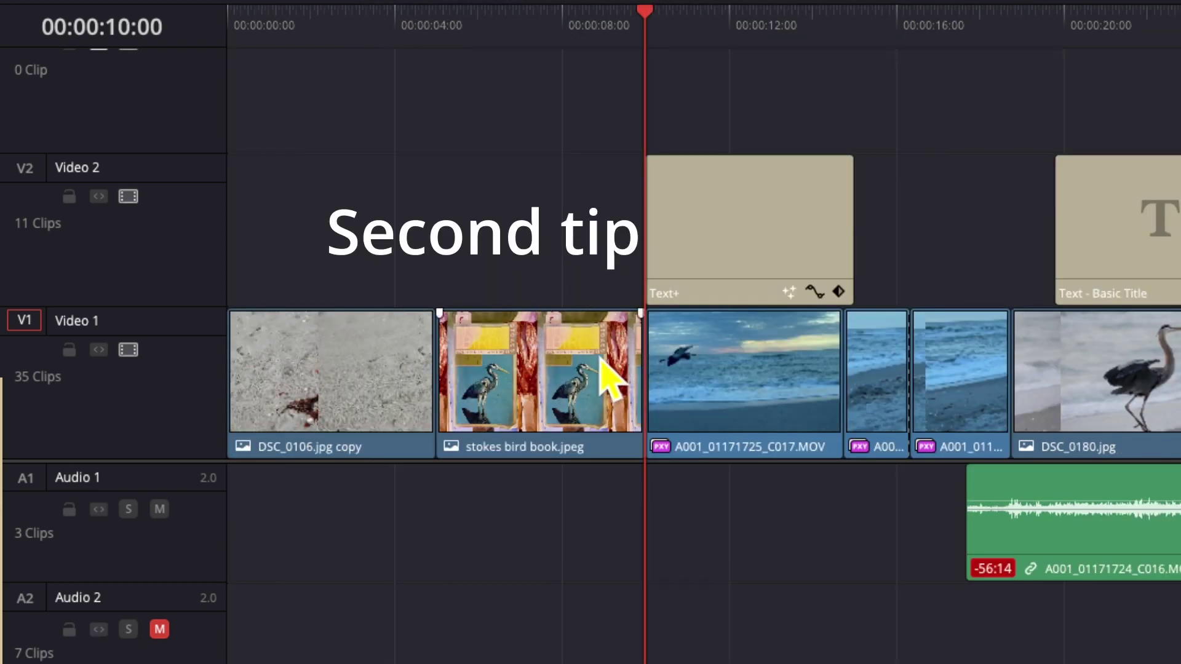
# Step: Delete stokes bird book.jpeg from Video 1 and ripple-close its gap
pyautogui.click(552, 369)
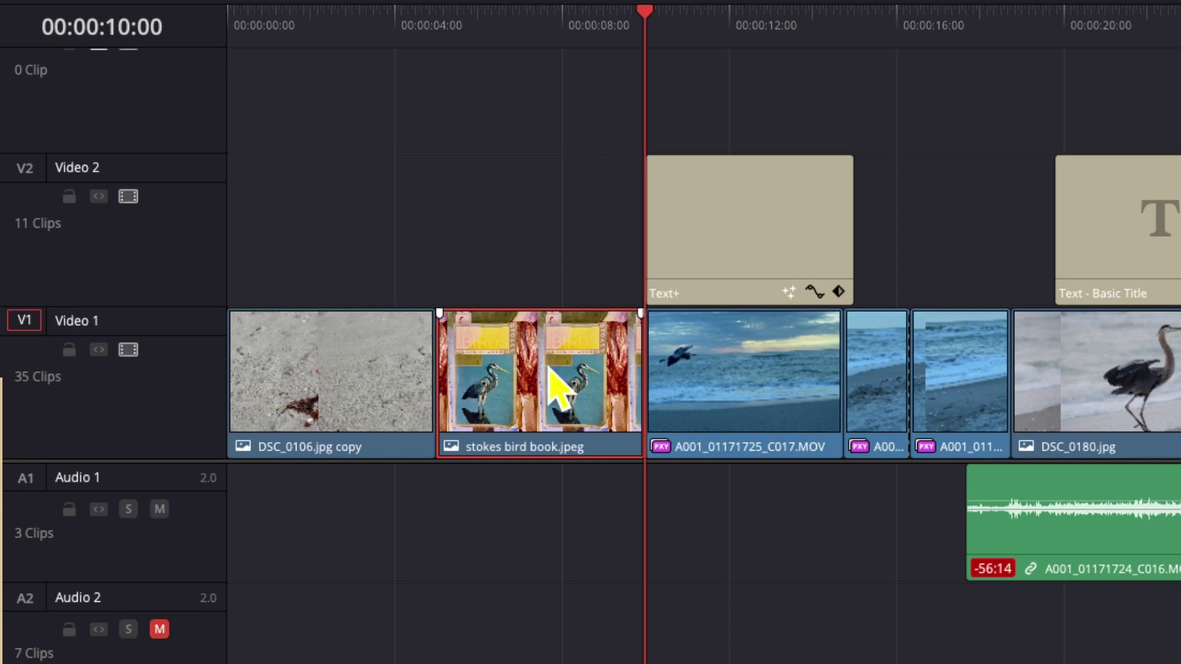
pyautogui.press('Delete')
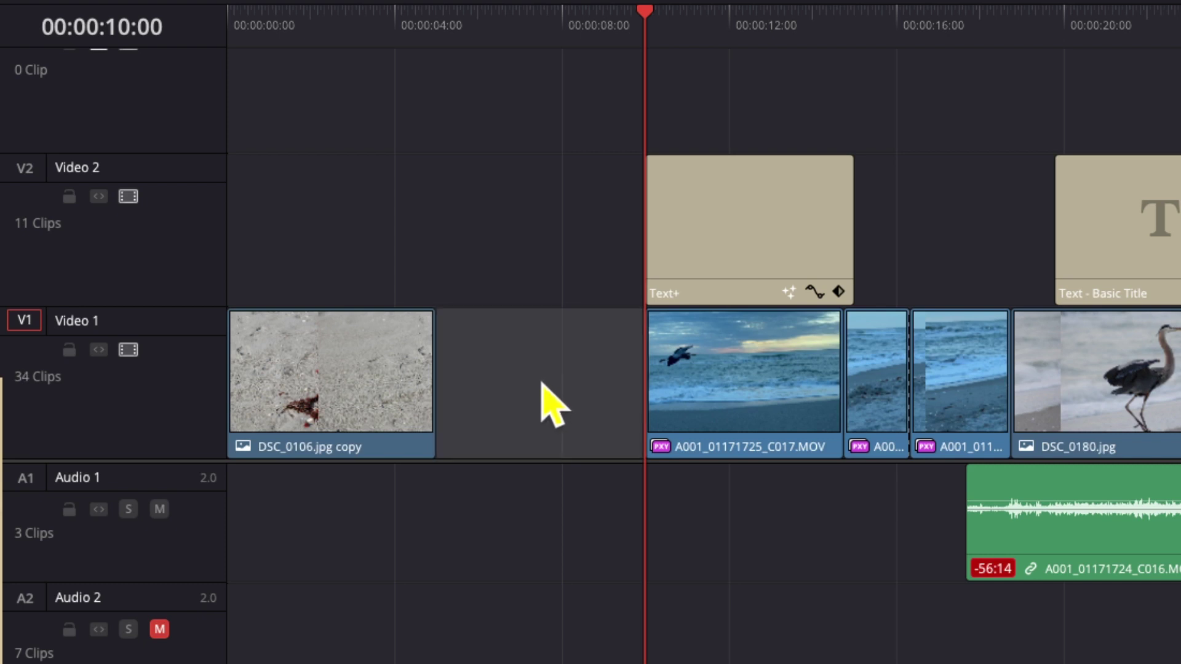
pyautogui.press('Delete')
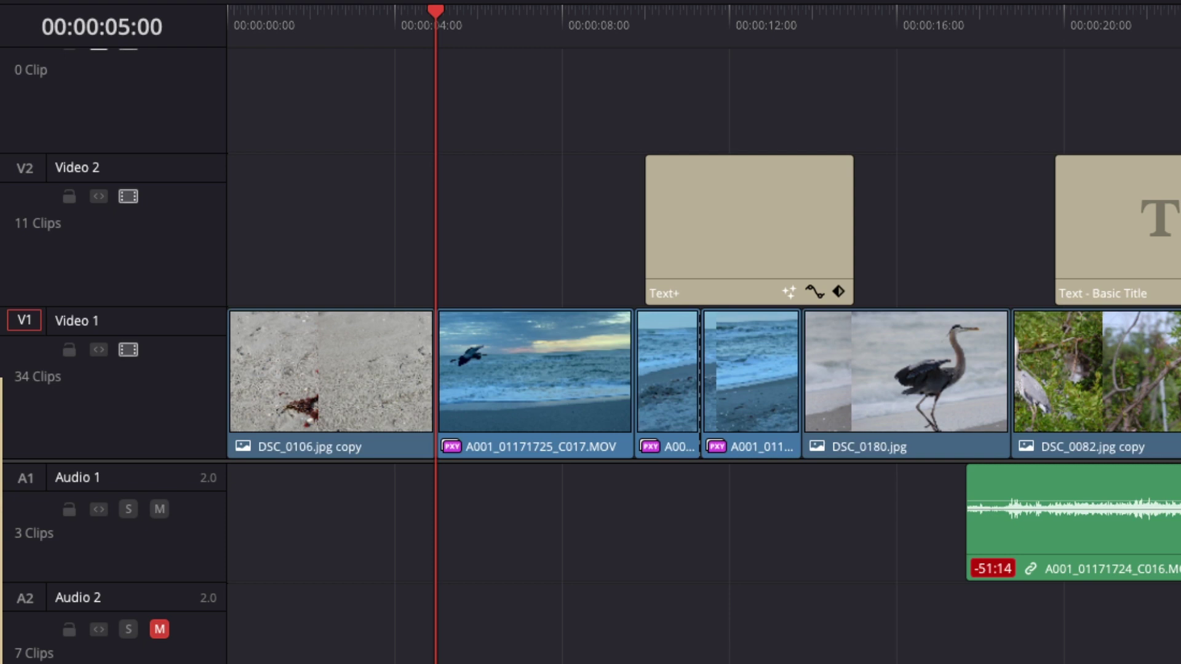
# Step: Restore stokes bird book.jpeg and turn on auto track selection for V2, V1 and A1
pyautogui.press('F9')
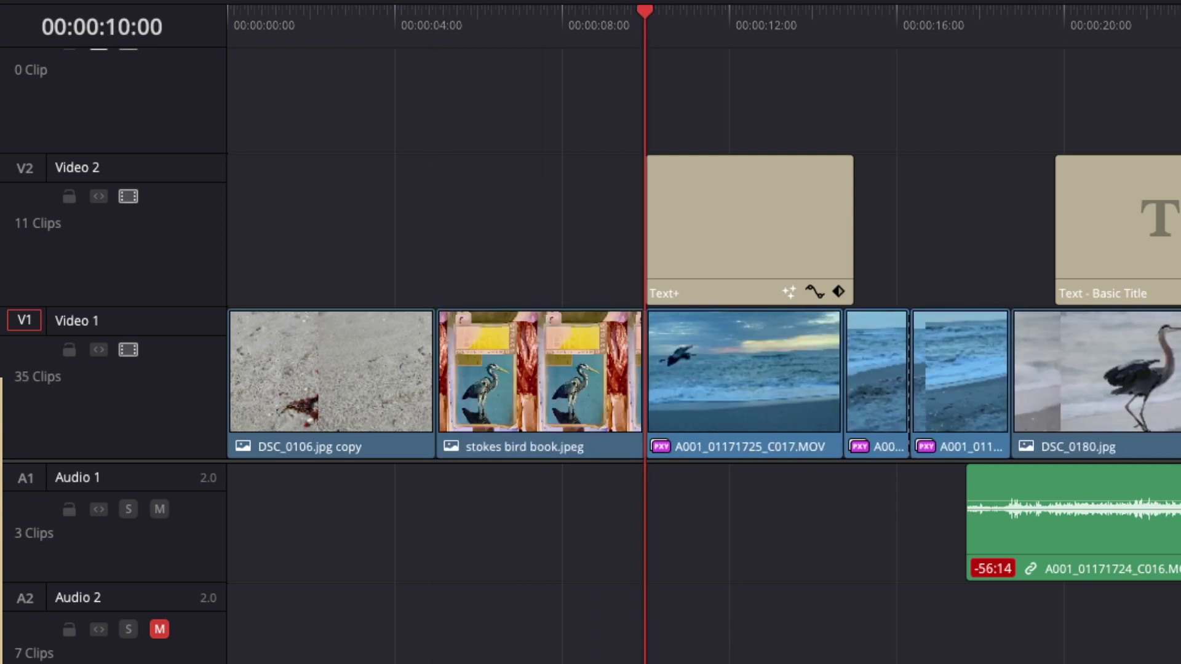
pyautogui.click(99, 195)
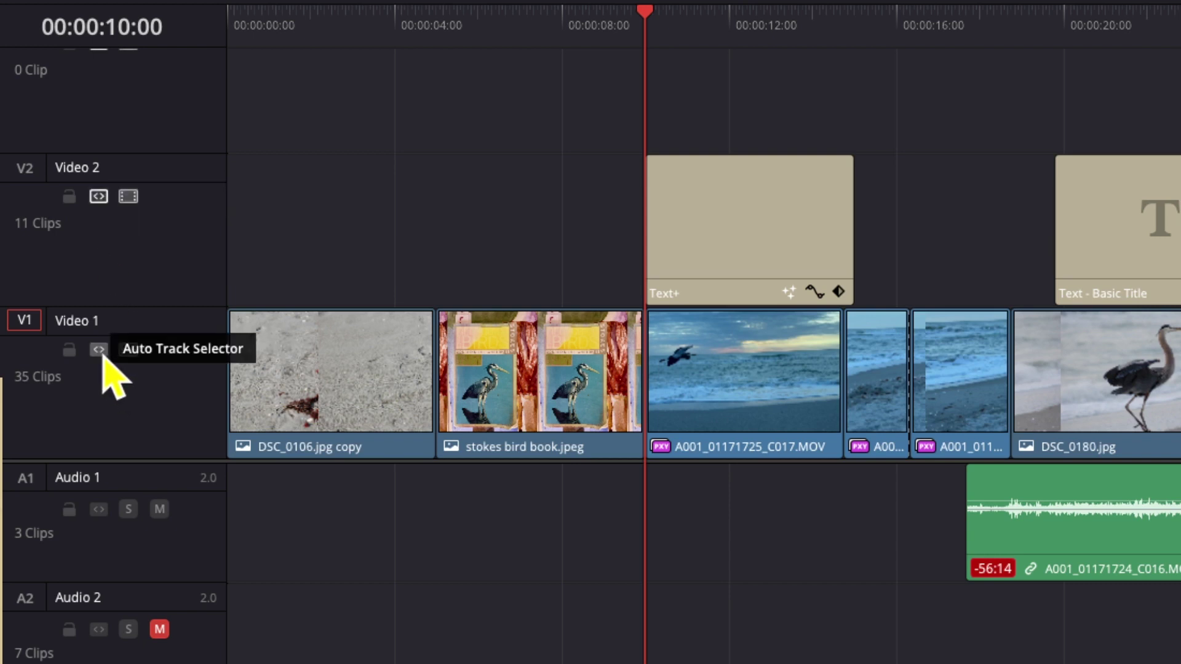
pyautogui.click(99, 349)
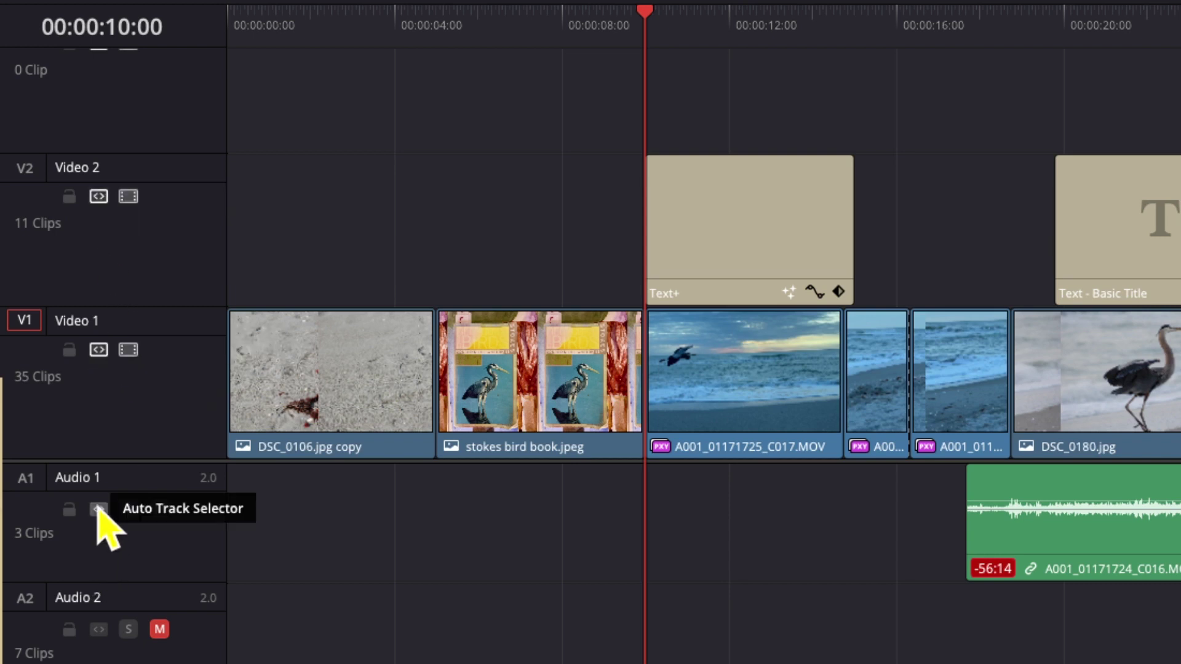
pyautogui.click(99, 509)
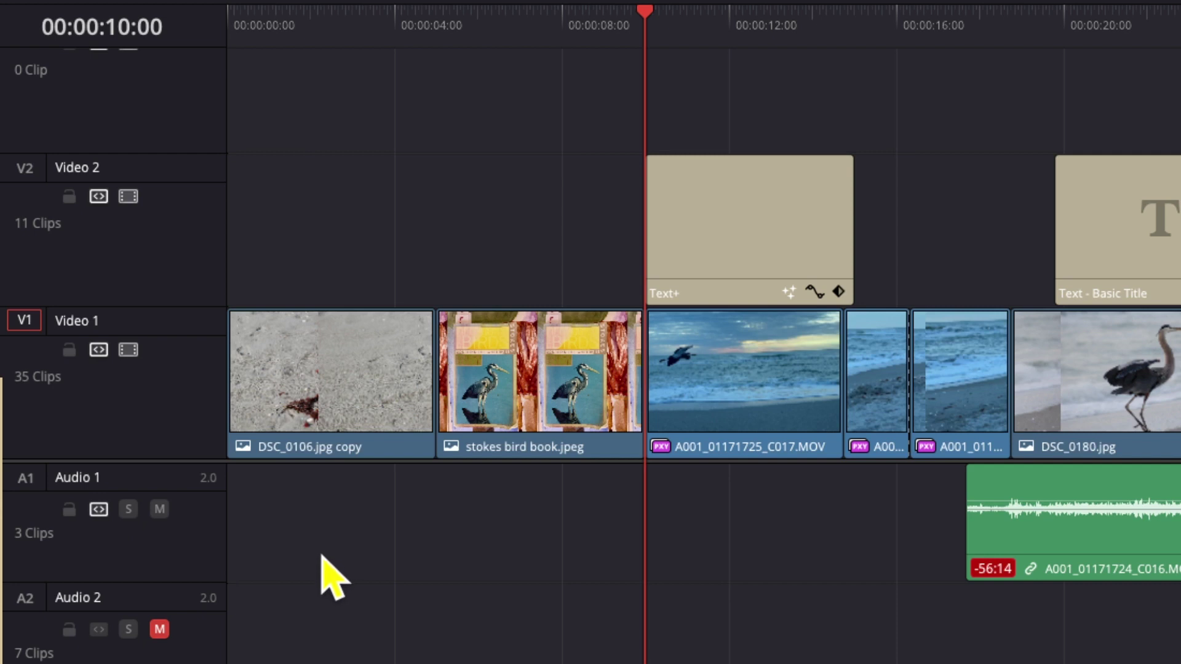
# Step: Delete stokes bird book.jpeg and close its gap across all tracks
pyautogui.click(533, 413)
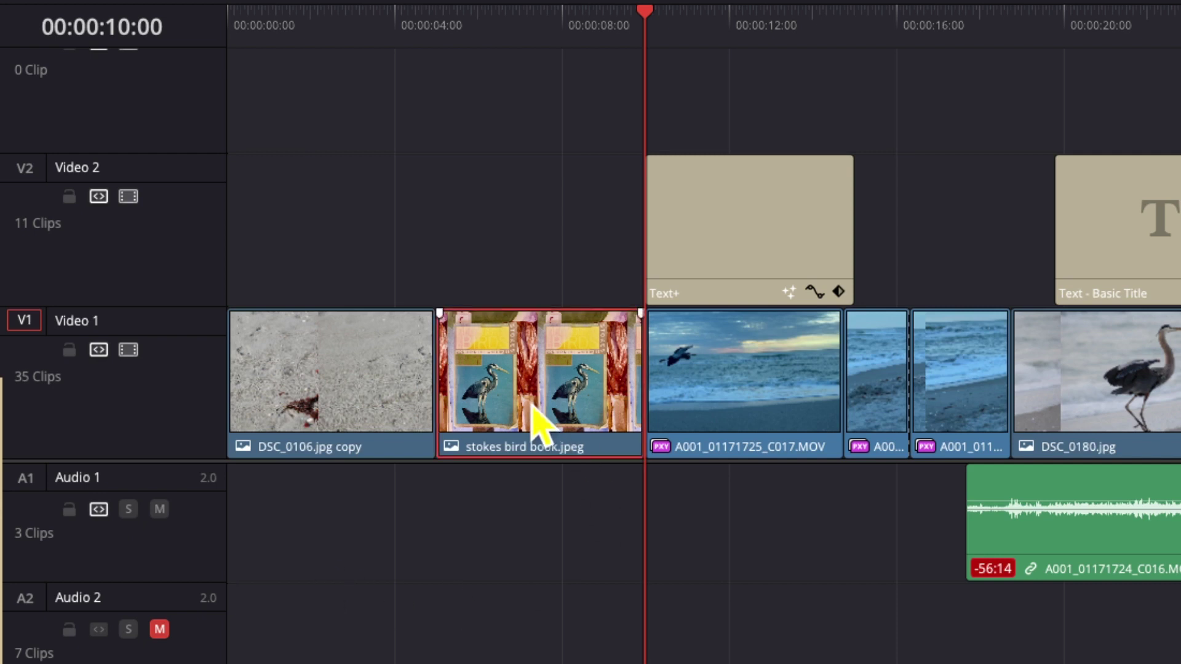
pyautogui.press('BackSpace')
pyautogui.click(518, 397)
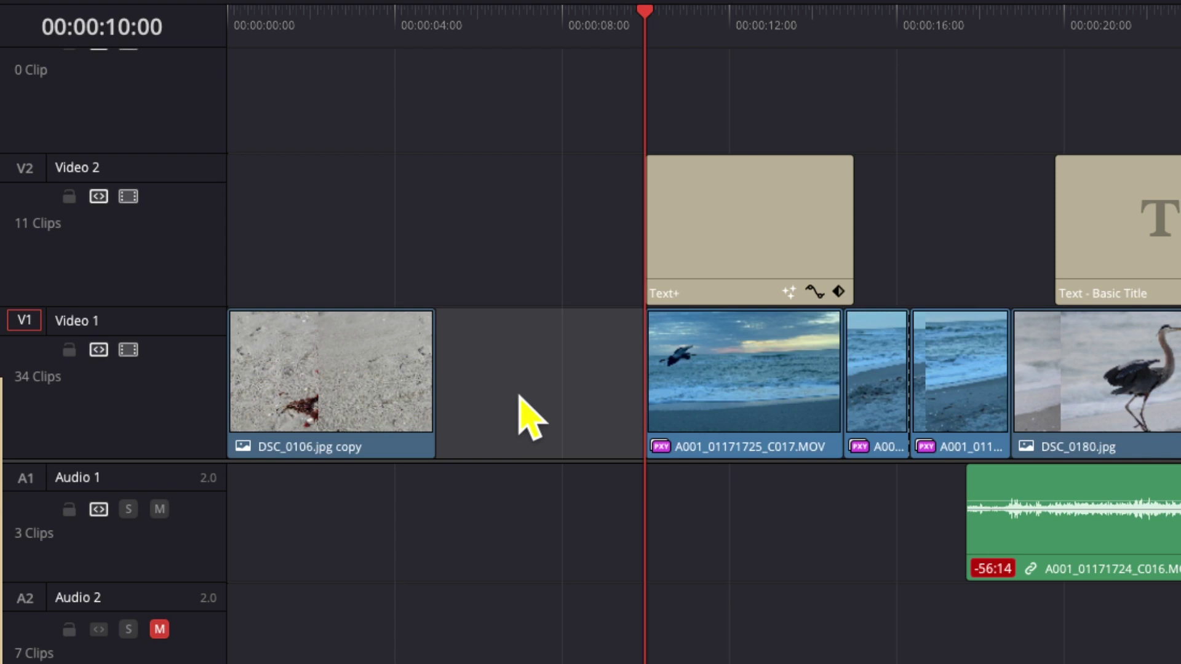
pyautogui.press('BackSpace')
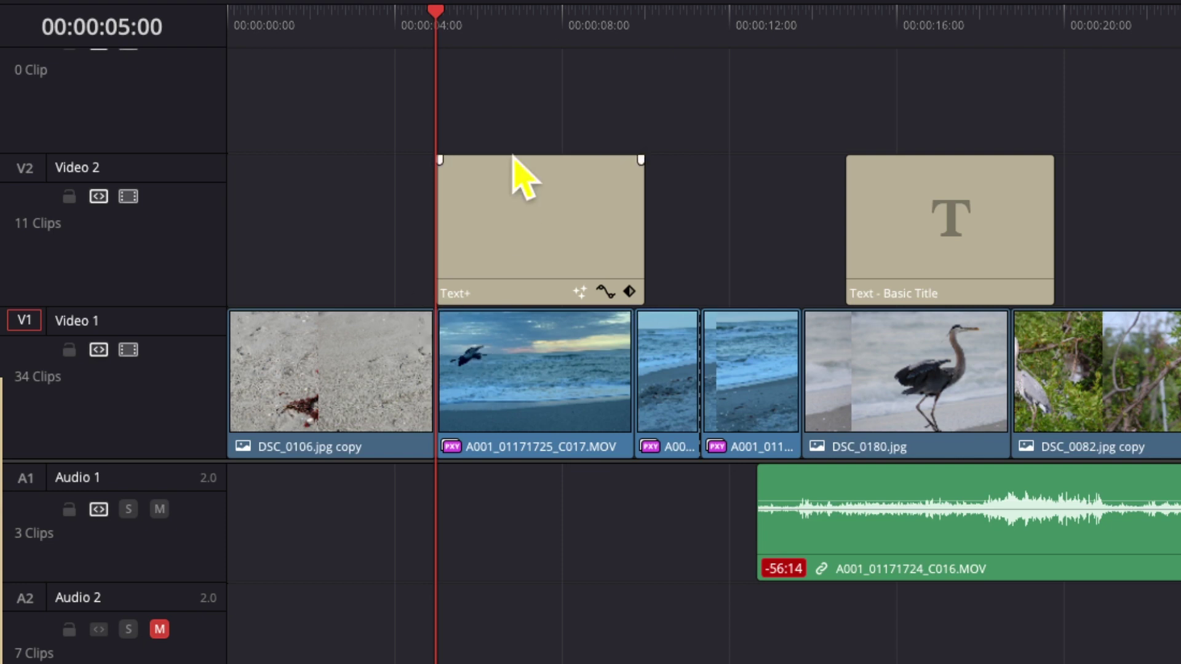
# Step: Shift the Text+ title and later clips right, then close the leftover gap after stokes bird book.jpeg
pyautogui.moveTo(521, 147); pyautogui.dragTo(1180, 574)
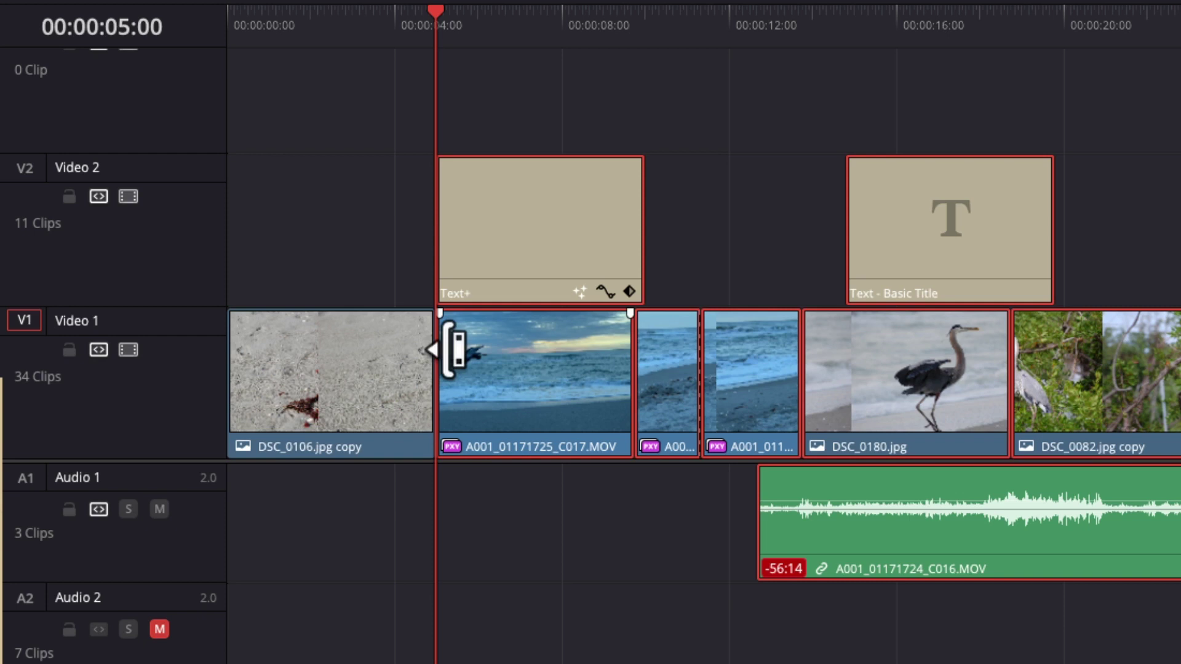
pyautogui.moveTo(548, 284); pyautogui.dragTo(757, 334)
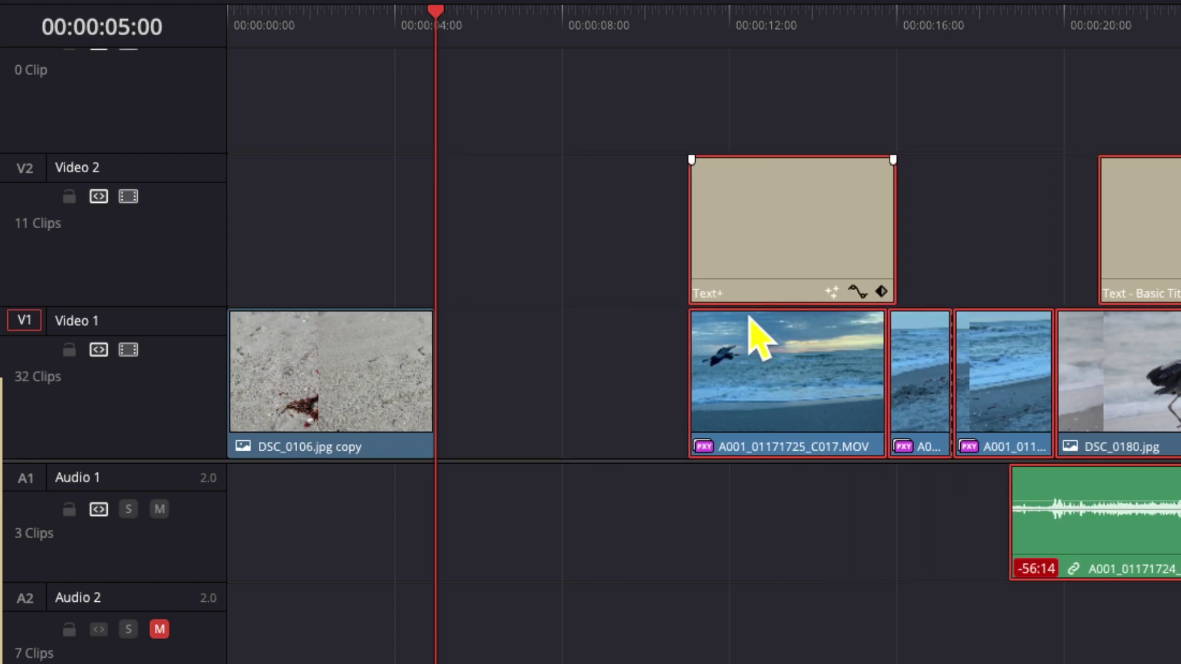
pyautogui.moveTo(404, 1); pyautogui.dragTo(476, 424)
pyautogui.click(665, 406)
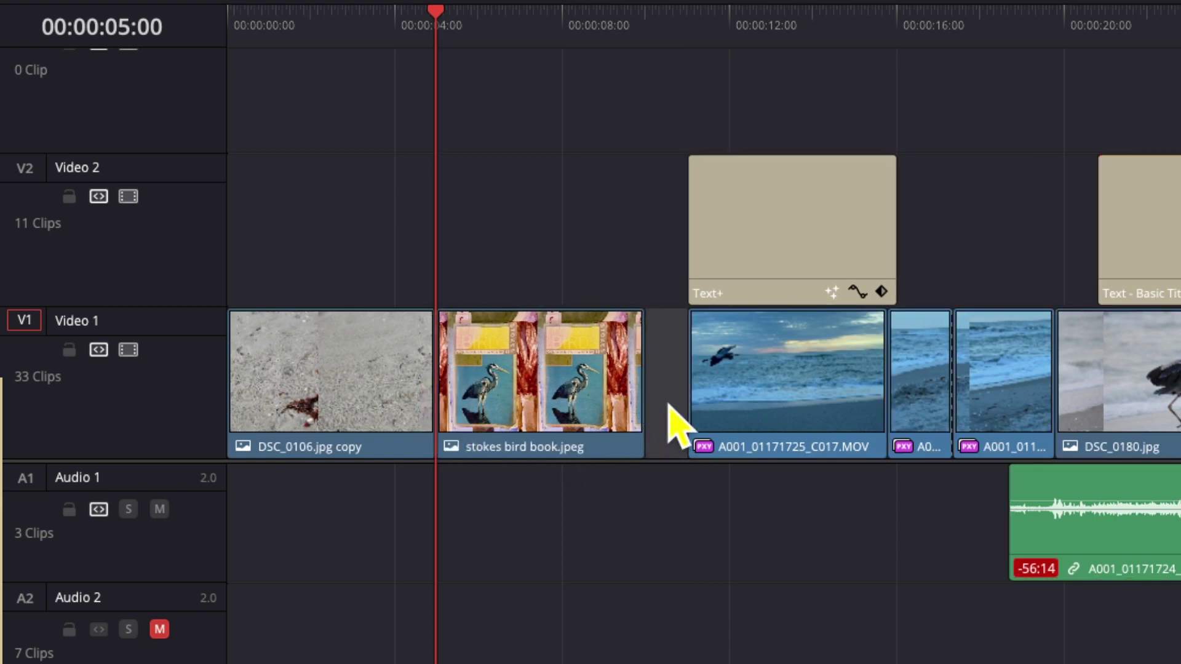
pyautogui.press('Delete')
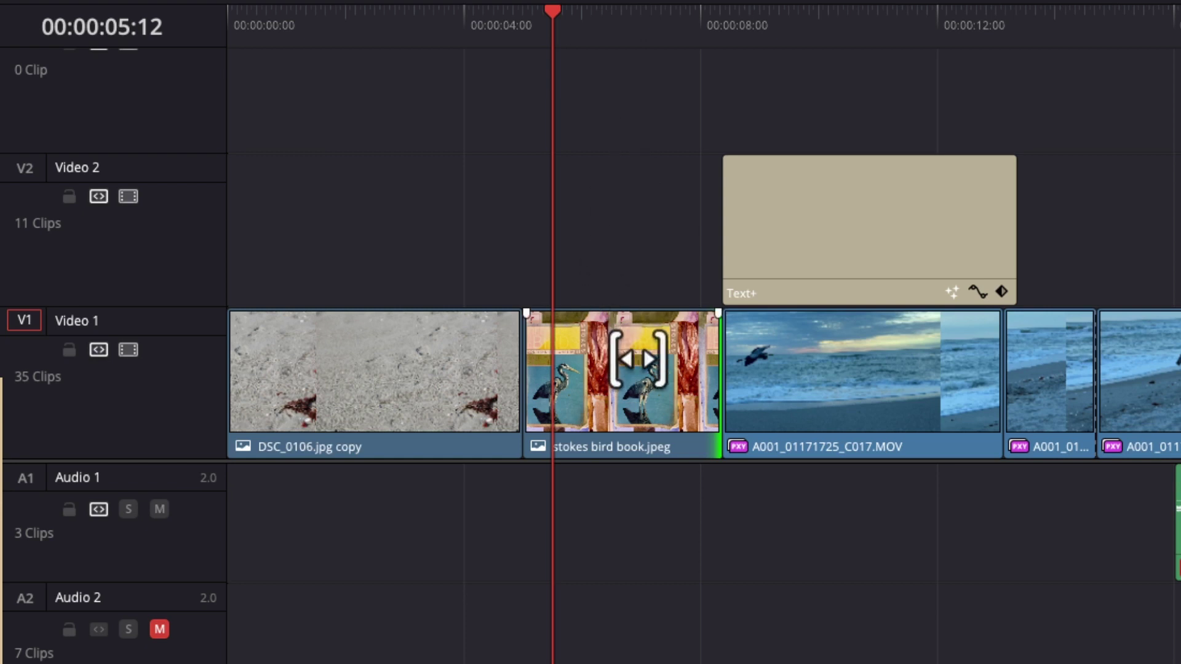
# Step: Ripple-trim the end of stokes bird book.jpeg longer and select the Text+ title on V2
pyautogui.click(621, 379)
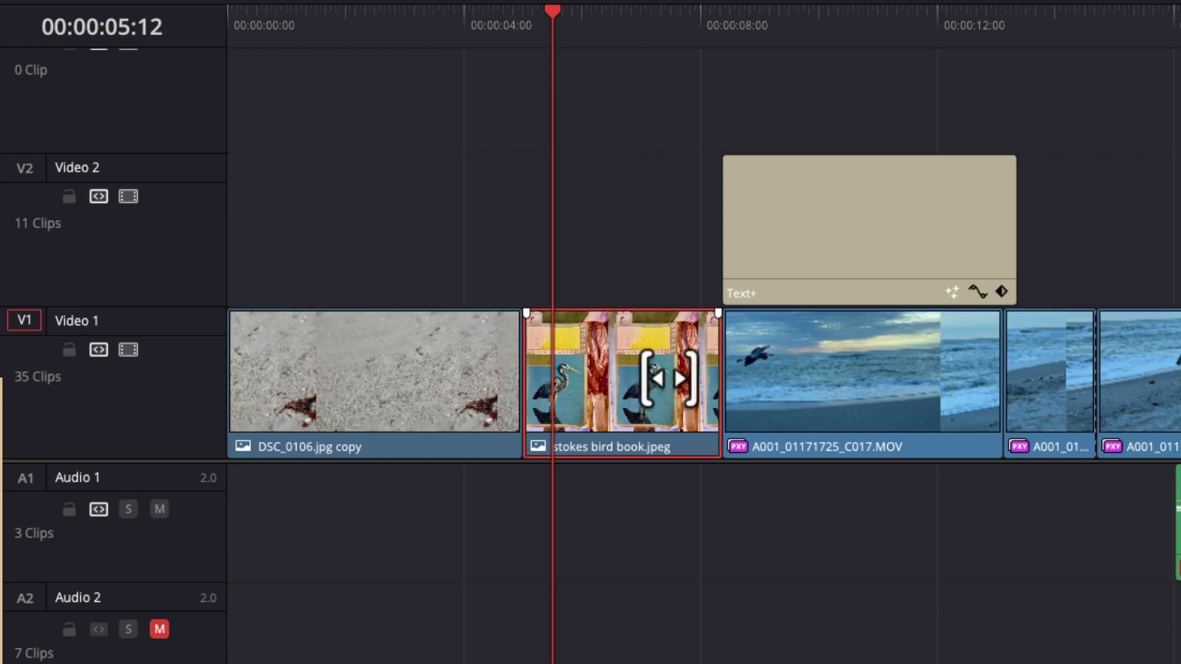
pyautogui.click(712, 374)
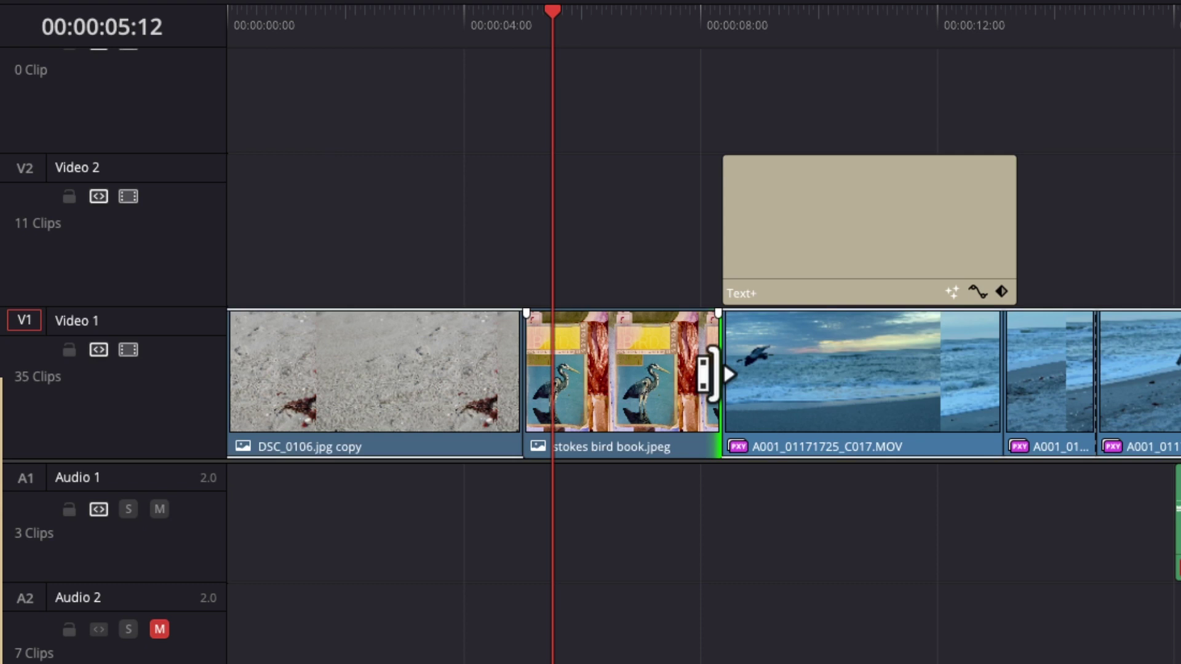
pyautogui.moveTo(712, 374); pyautogui.dragTo(773, 376)
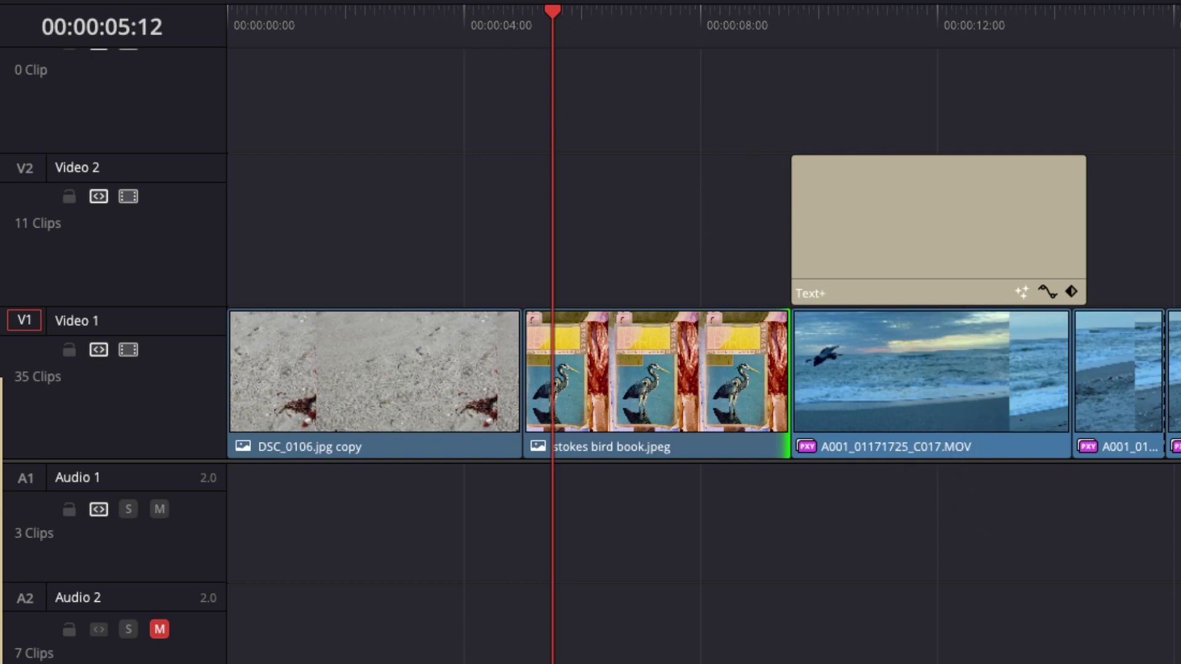
pyautogui.click(799, 184)
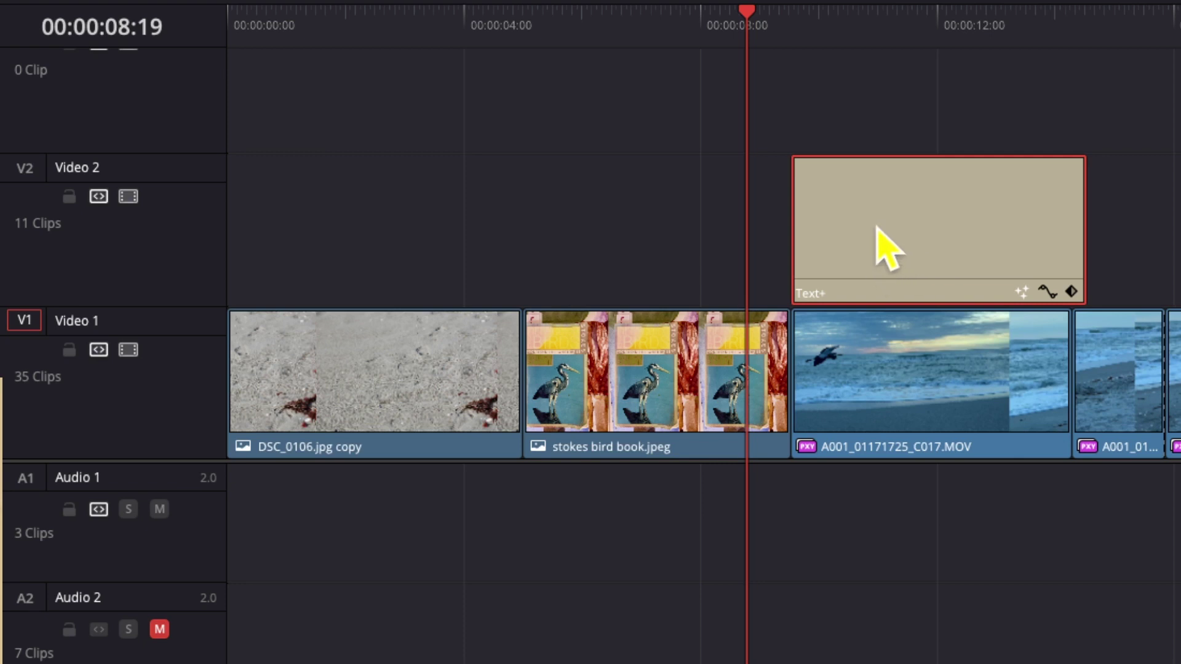
# Step: At 09:21, drag the Great Blue Heron text slightly lower in the frame
pyautogui.moveTo(745, 11); pyautogui.dragTo(811, 18)
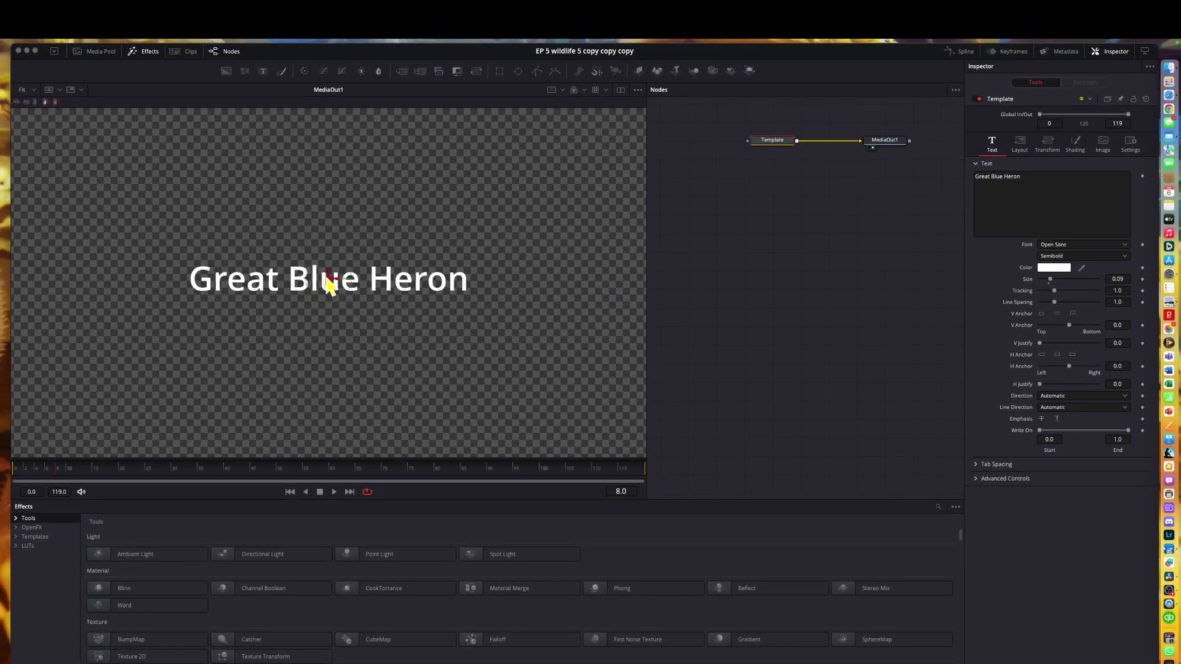
pyautogui.moveTo(331, 285); pyautogui.dragTo(401, 311)
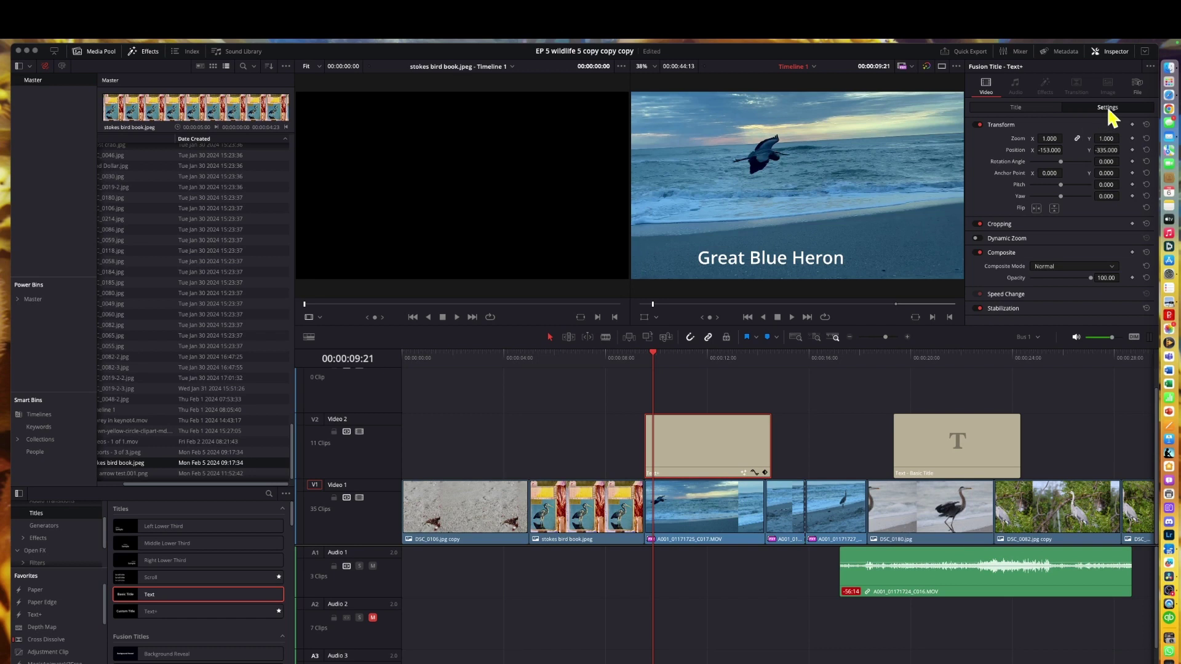
# Step: In the Inspector's Title Settings, set the Transform Zoom to 0.830
pyautogui.click(1015, 107)
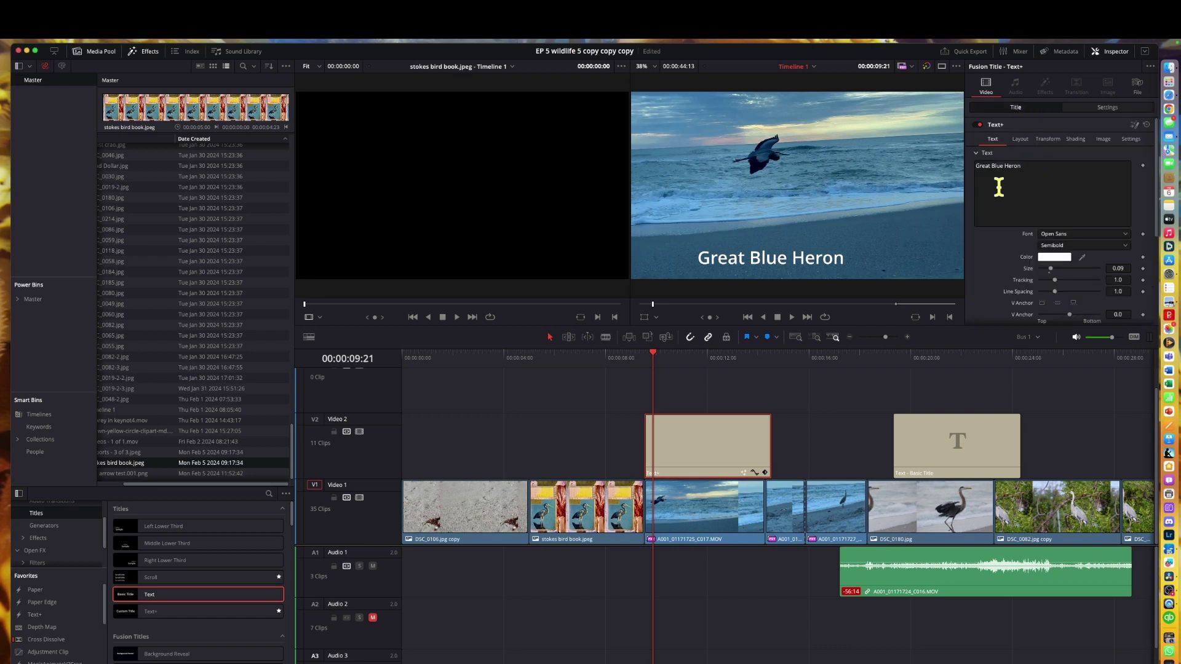
pyautogui.click(1113, 108)
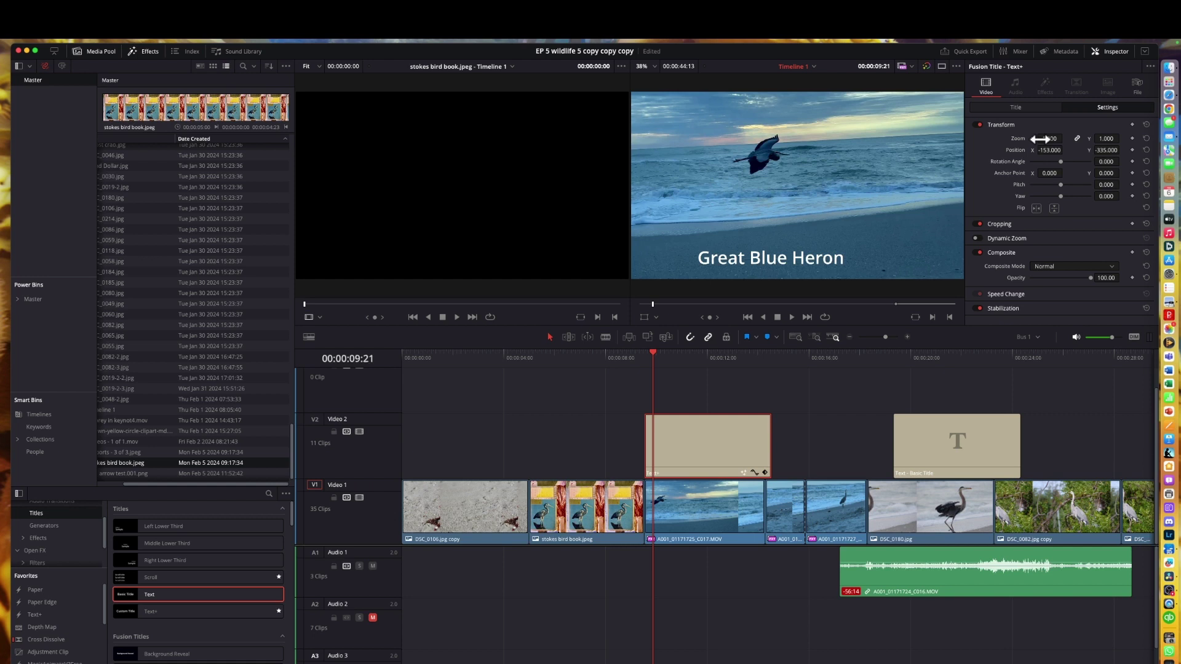
pyautogui.moveTo(1040, 139); pyautogui.dragTo(1040, 149)
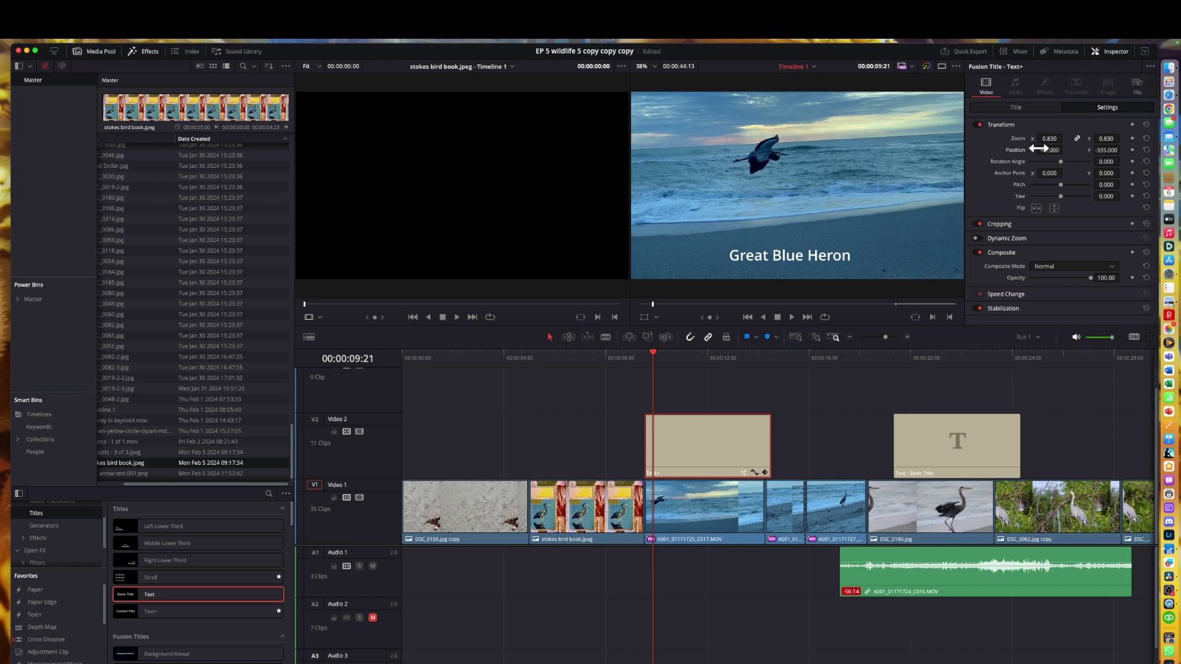